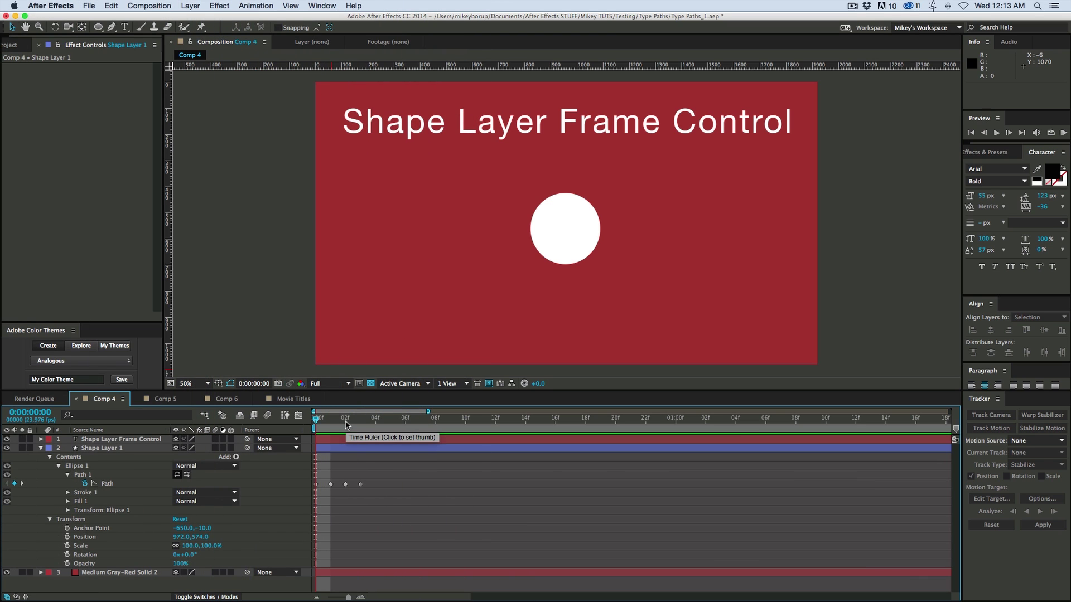
Preview the circle morphing through its Path keyframe ovals, then select Shape Layer 1.
key(space)
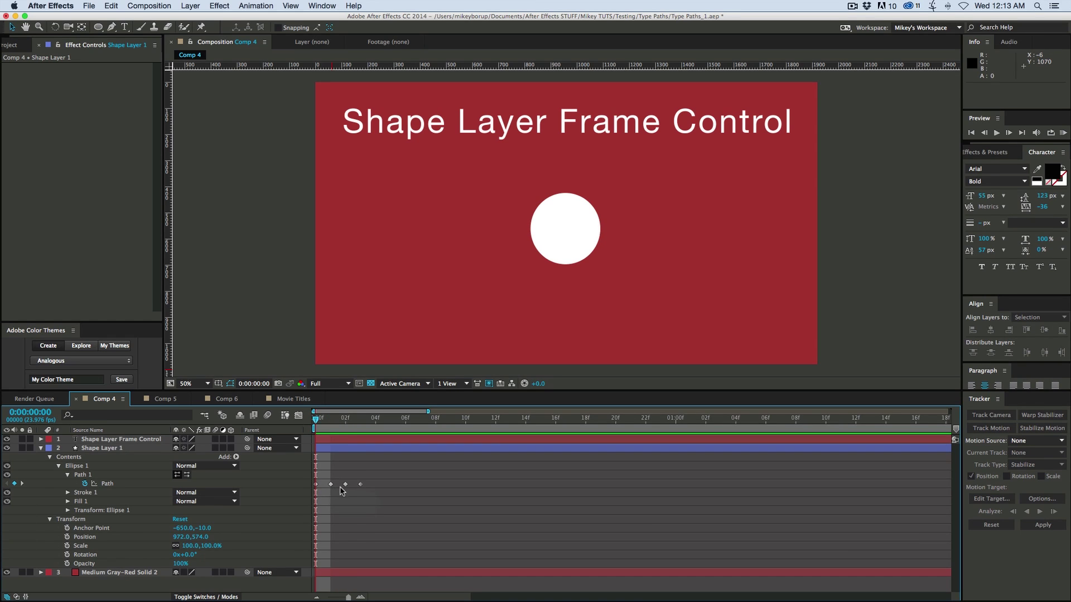
mouse_move(325, 421)
mouse_down()
mouse_move(361, 427)
mouse_move(323, 422)
mouse_up()
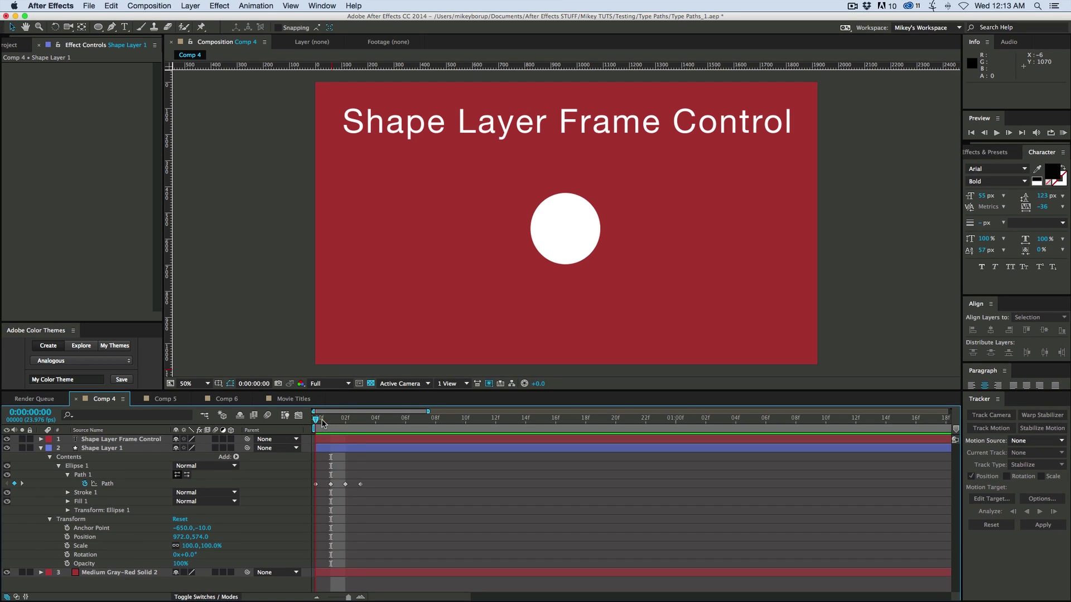
click(345, 450)
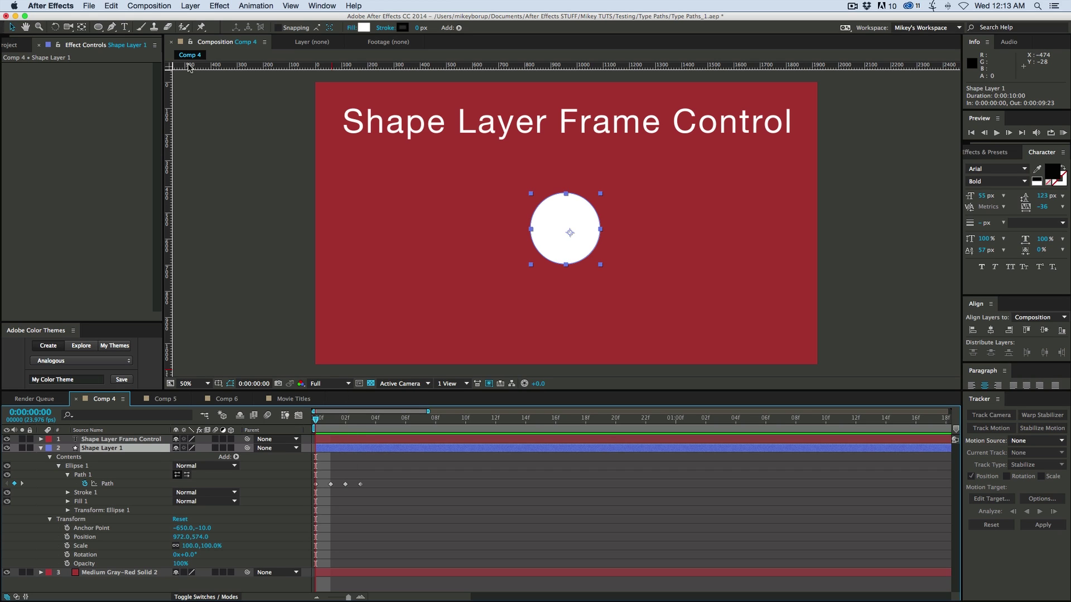
click(191, 7)
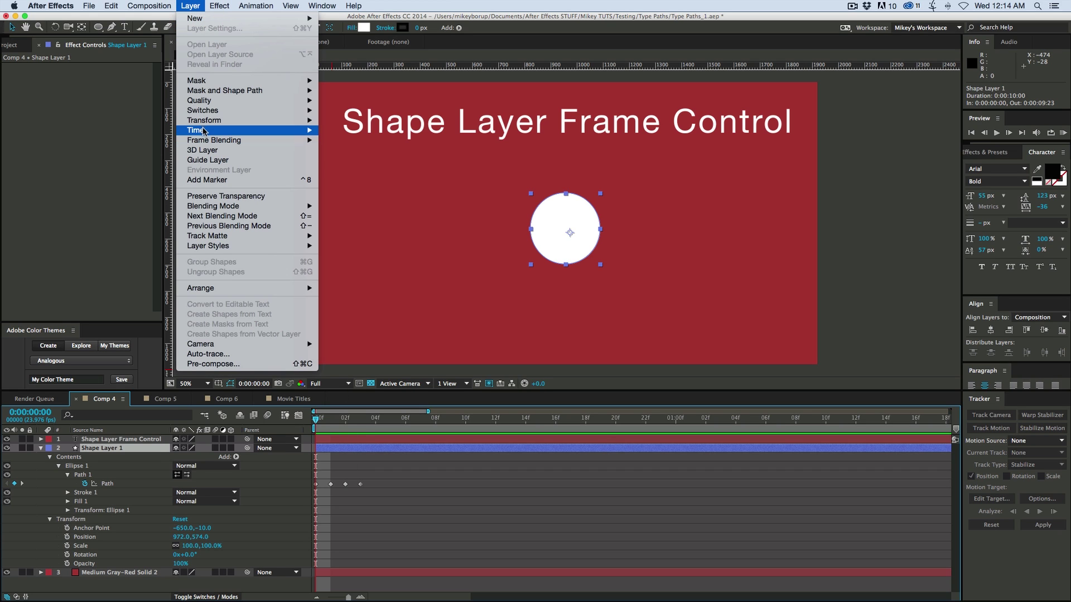
mouse_move(203, 130)
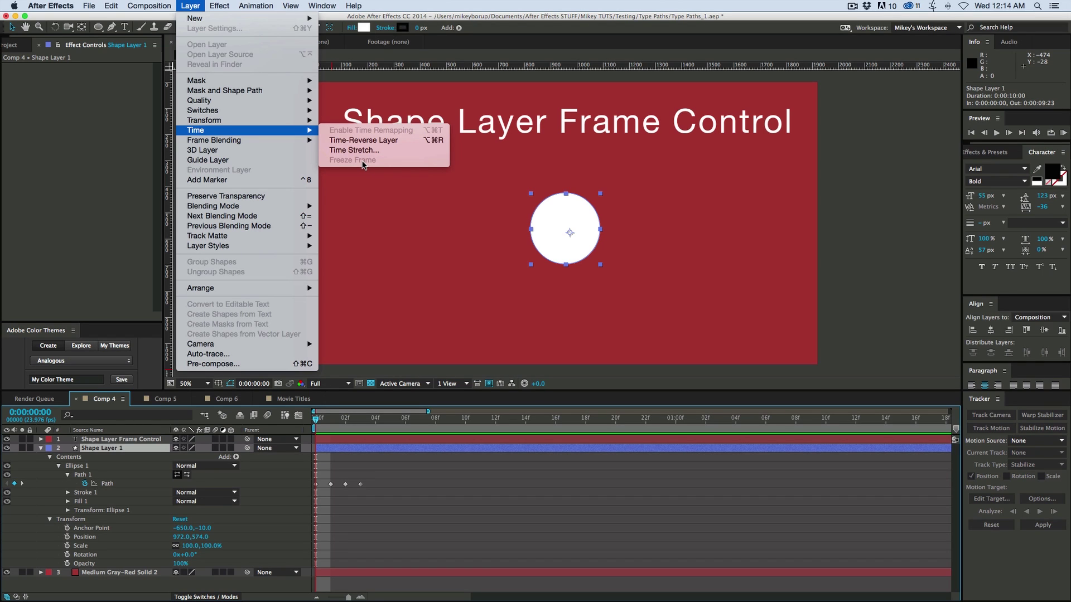
click(434, 455)
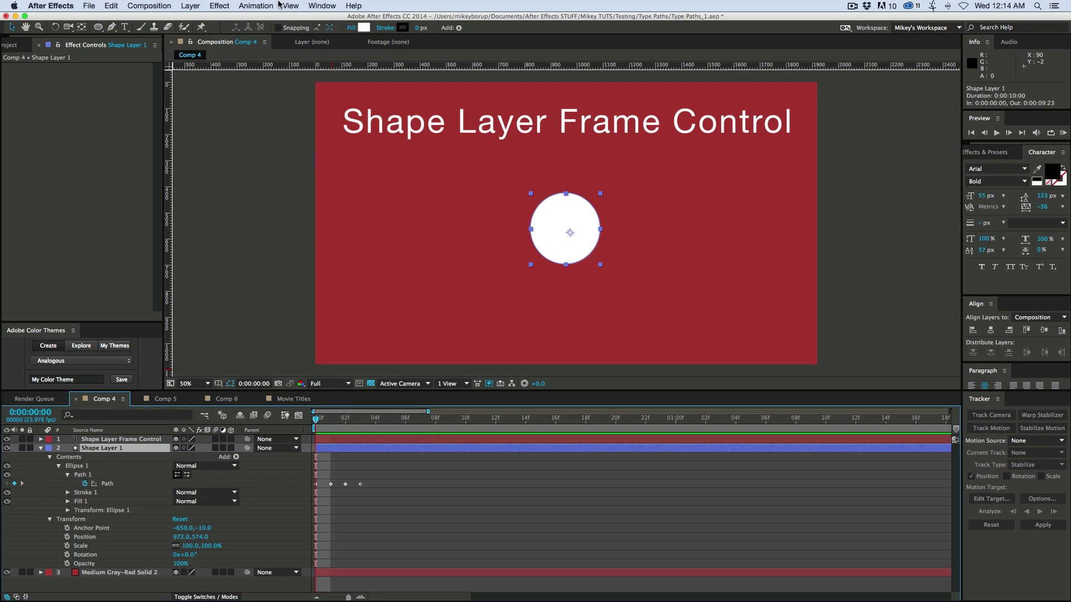
click(218, 5)
Apply a Slider Control effect to Shape Layer 1 and enable an expression on its Path.
mouse_move(262, 125)
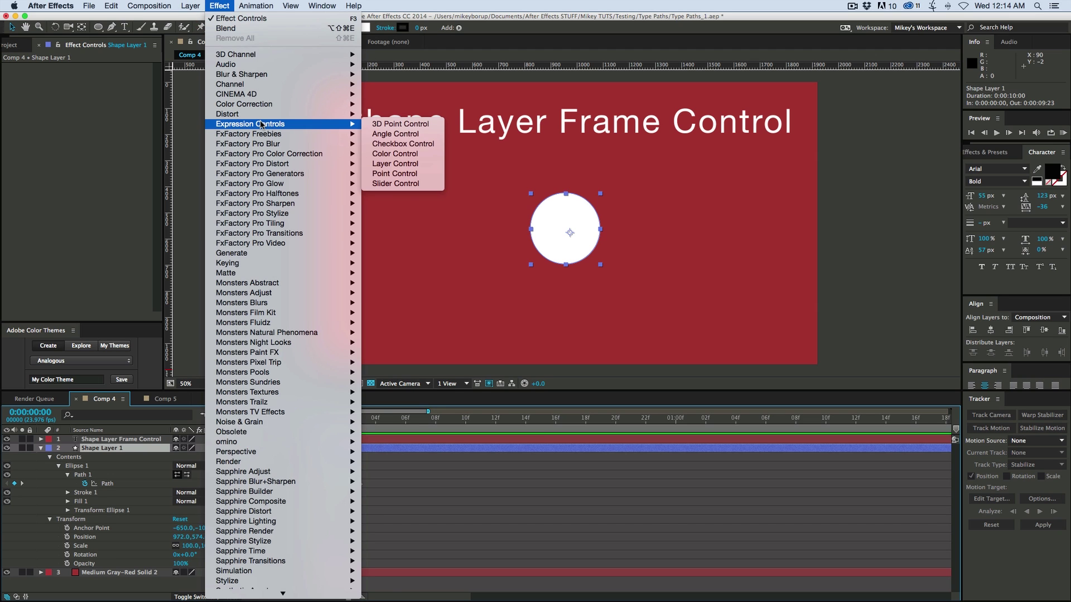
click(402, 182)
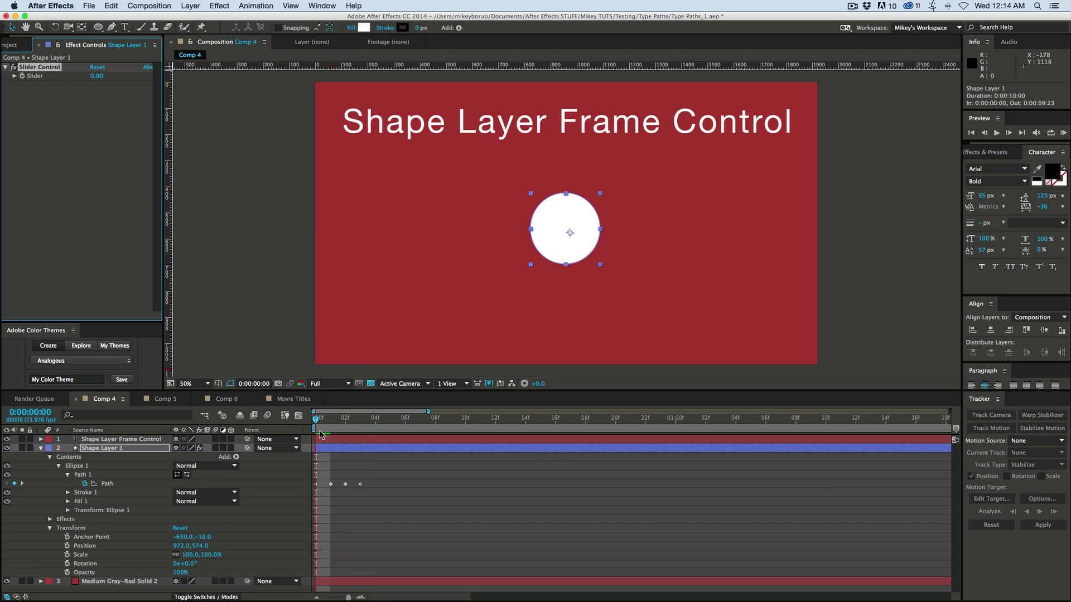
mouse_move(321, 435)
mouse_down()
mouse_move(360, 435)
mouse_move(315, 435)
mouse_up()
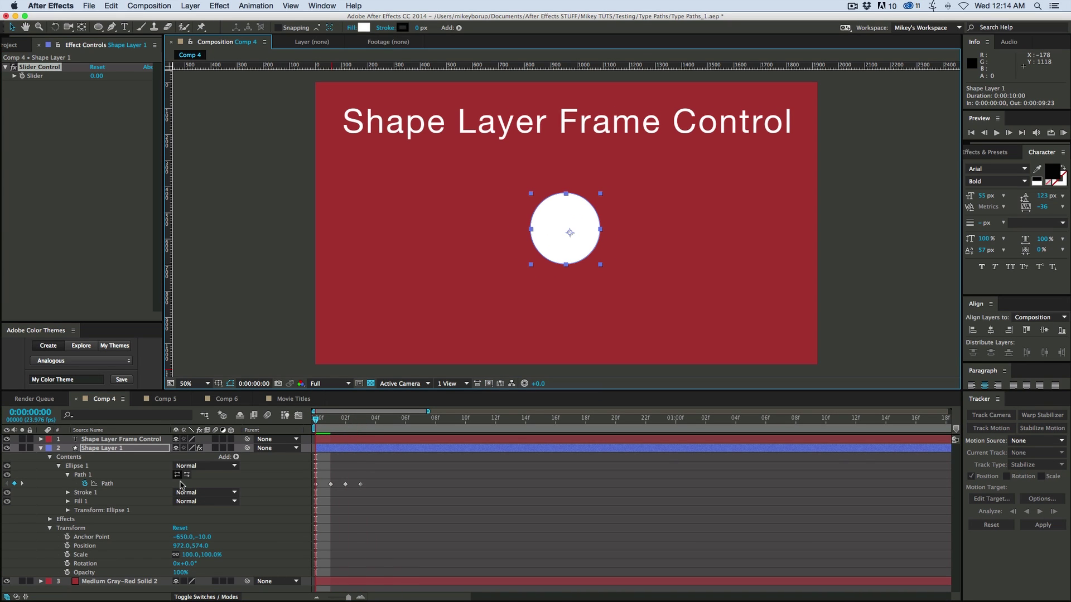
alt+click(84, 484)
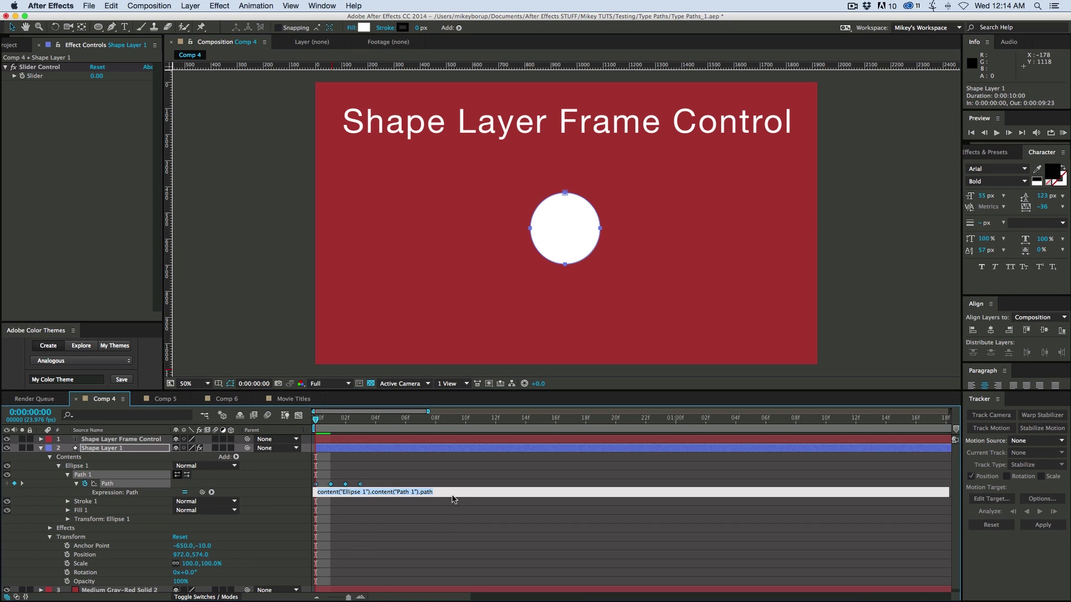
Replace the Path expression with key(2) and confirm the shape holds the wide second-keyframe oval.
drag(453, 498, 453, 544)
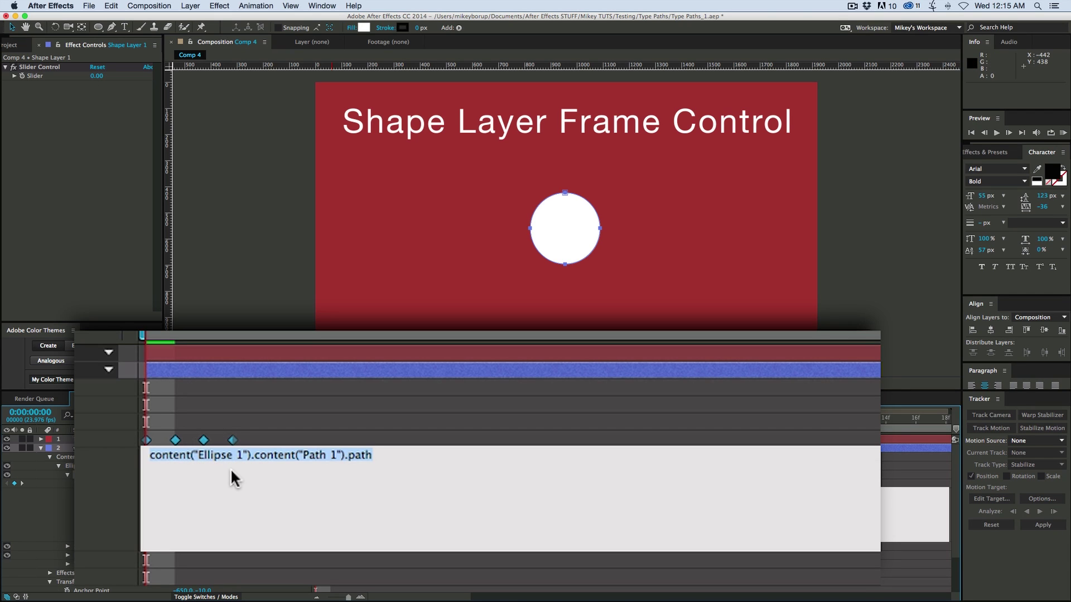
text(key)
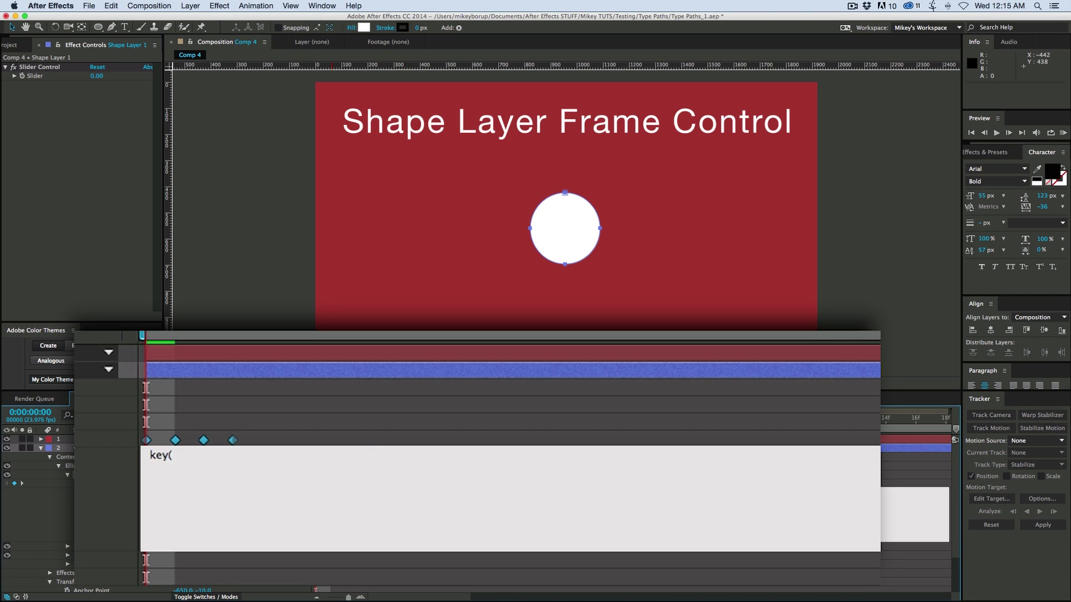
text((2))
click(318, 416)
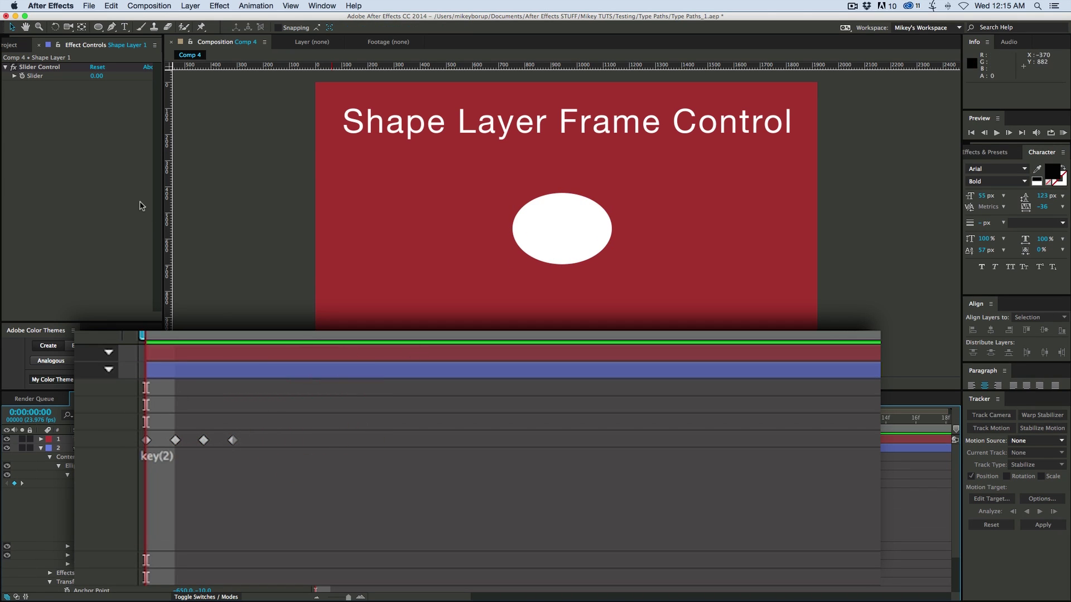
drag(173, 335, 169, 455)
click(168, 456)
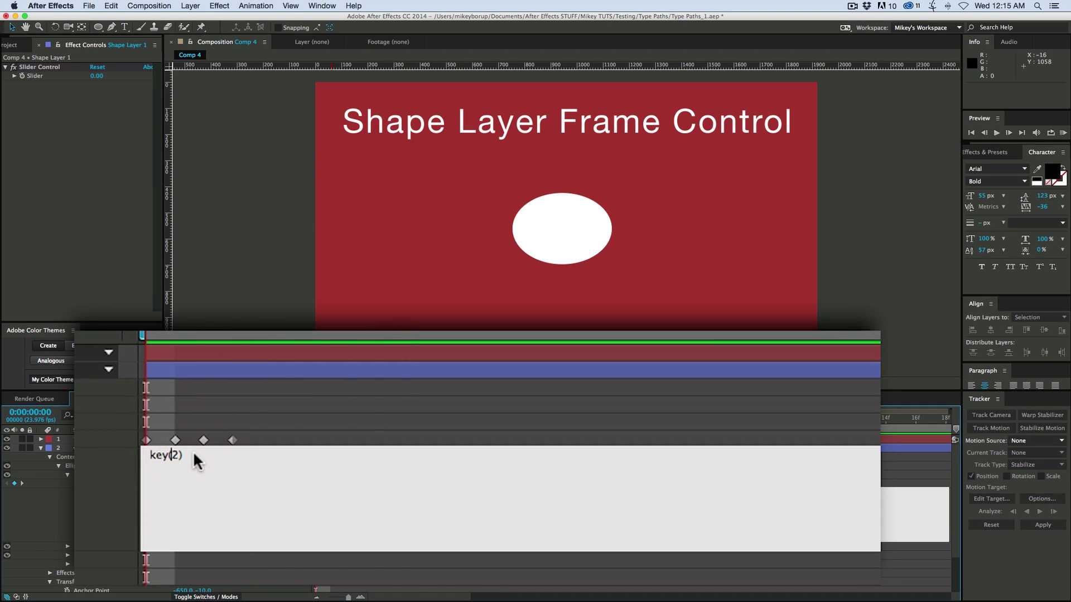
Change the Path expression to key(clamp(0,0,0)) and commit it.
key(Delete)
text(clamp())
key(Left)
text(0,0,0)
key(KP_Enter)
Dismiss the expression error and put the caret back in the expression text.
click(662, 329)
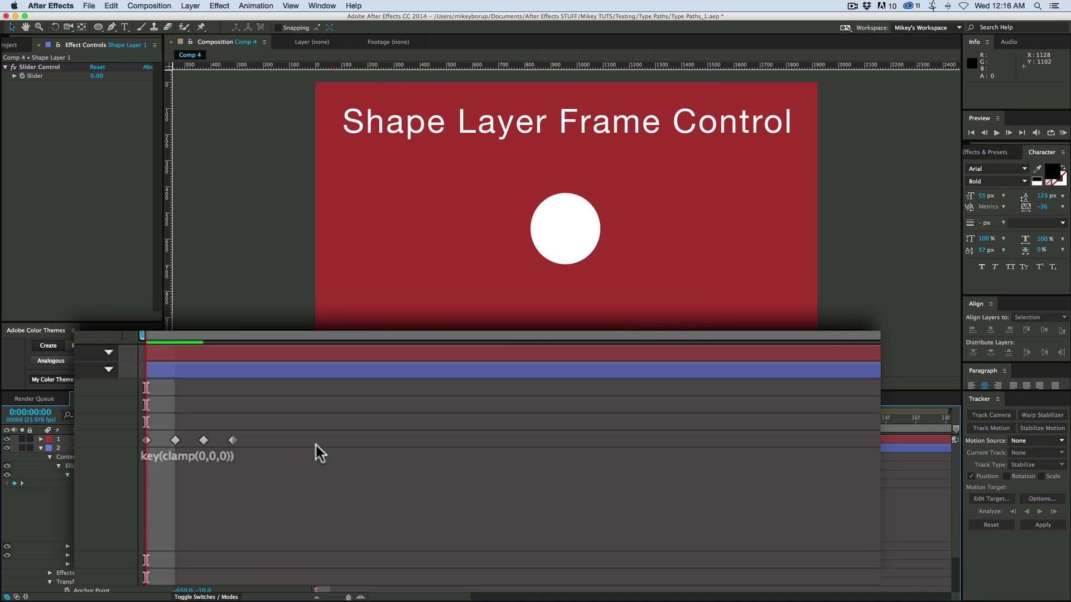
click(295, 464)
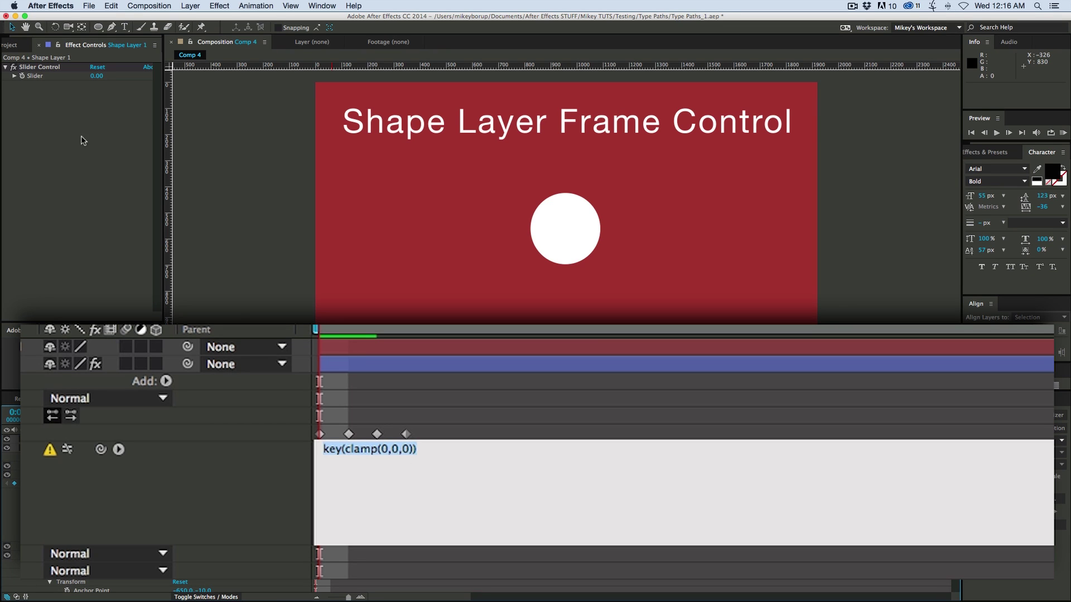
click(393, 448)
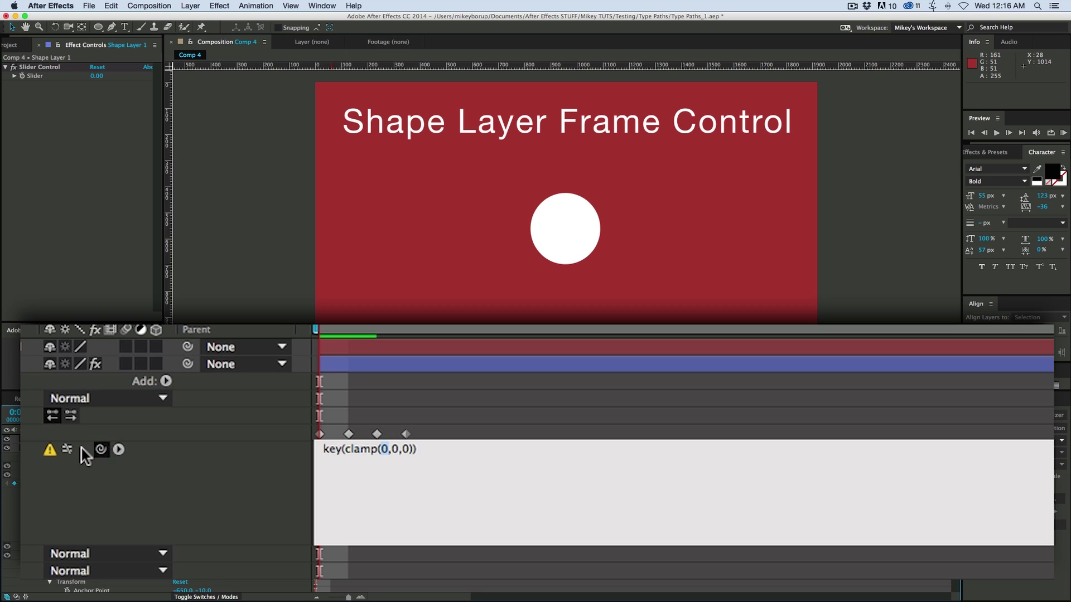
Pick-whip clamp's first argument to the Slider and set its bounds to 1 and numKeys.
drag(101, 449, 29, 76)
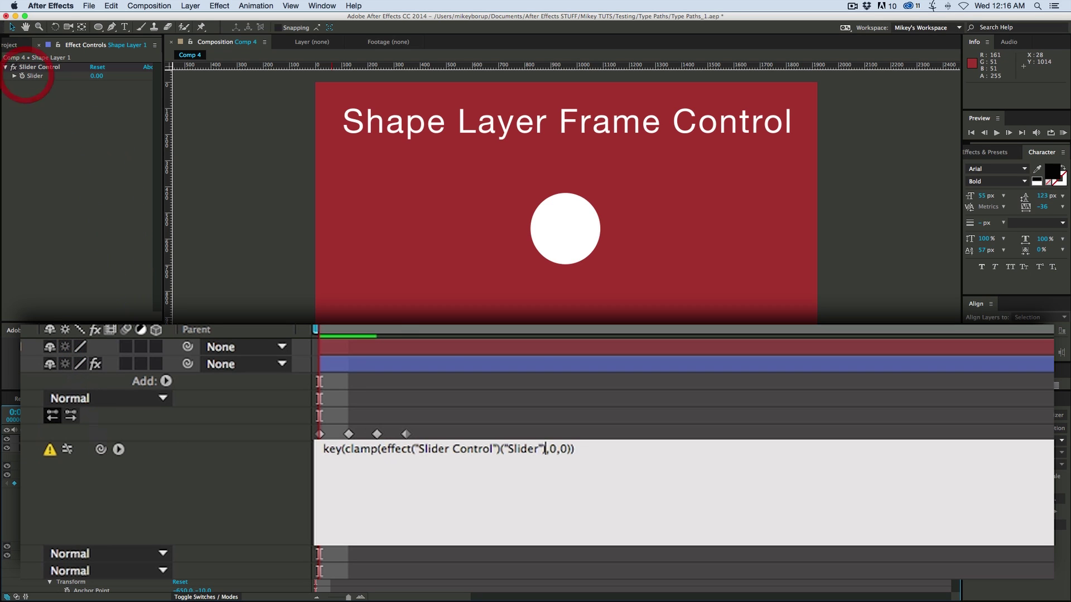
click(556, 449)
key(shift+Left)
text(1)
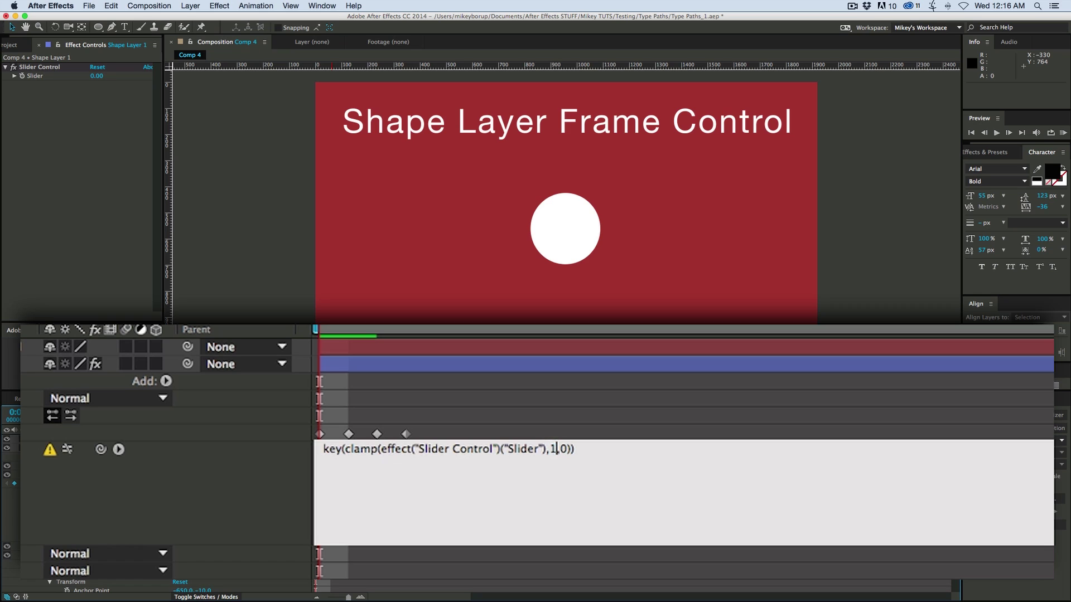
key(shift+Right)
text(numKeys)
click(540, 419)
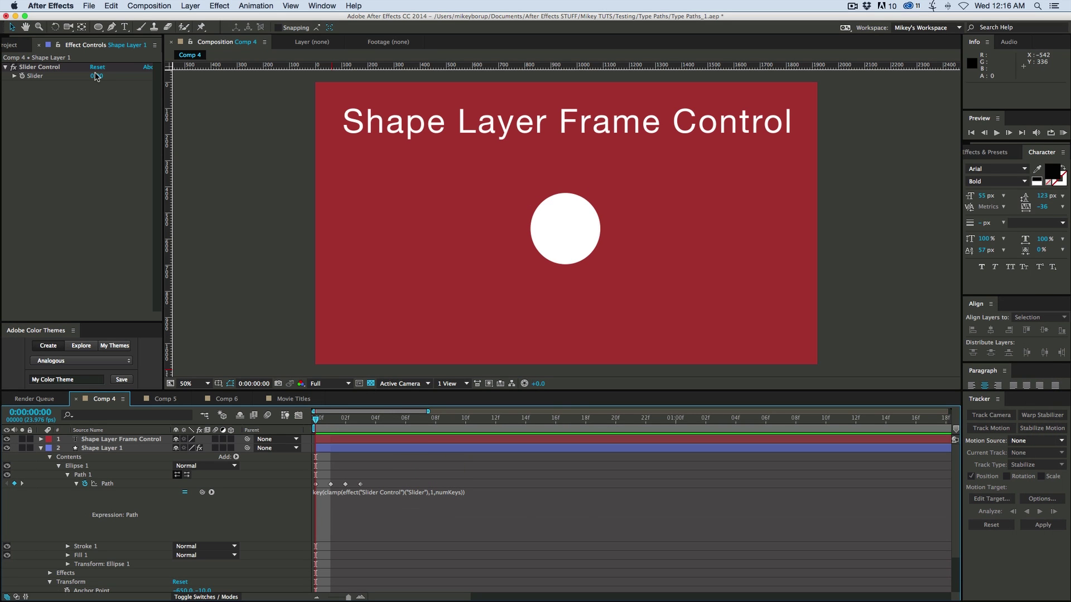
Set the Slider to 1, 2, 3 and then 4, checking each keyframe shape.
mouse_move(96, 76)
mouse_down()
mouse_move(109, 78)
mouse_move(83, 79)
mouse_up()
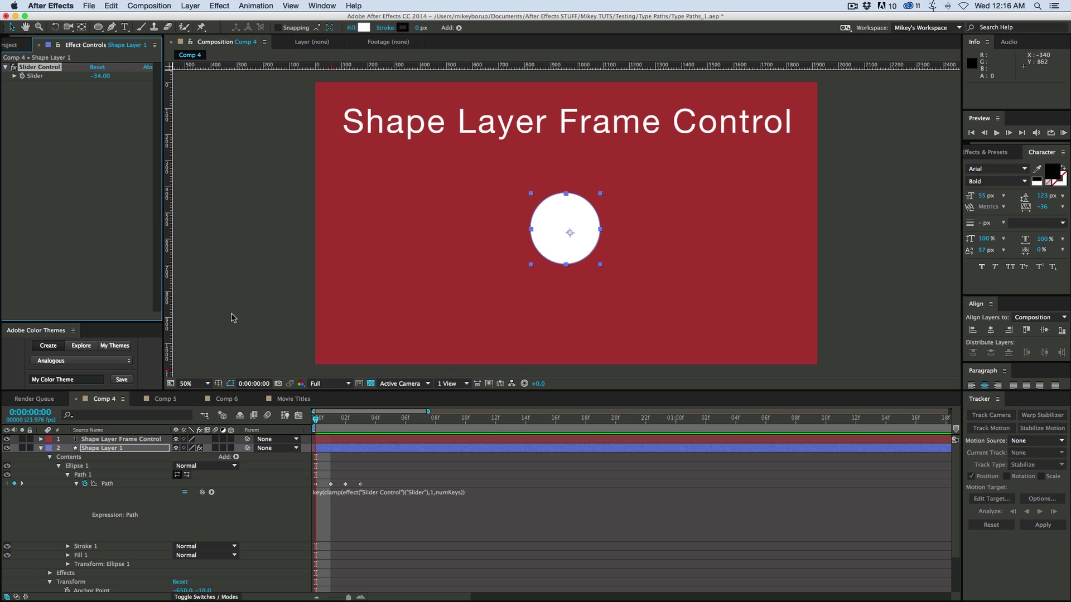
click(15, 80)
click(97, 76)
text(1)
key(Return)
click(97, 76)
text(2)
key(Return)
click(97, 77)
text(3)
key(Return)
click(97, 77)
text(4)
key(Return)
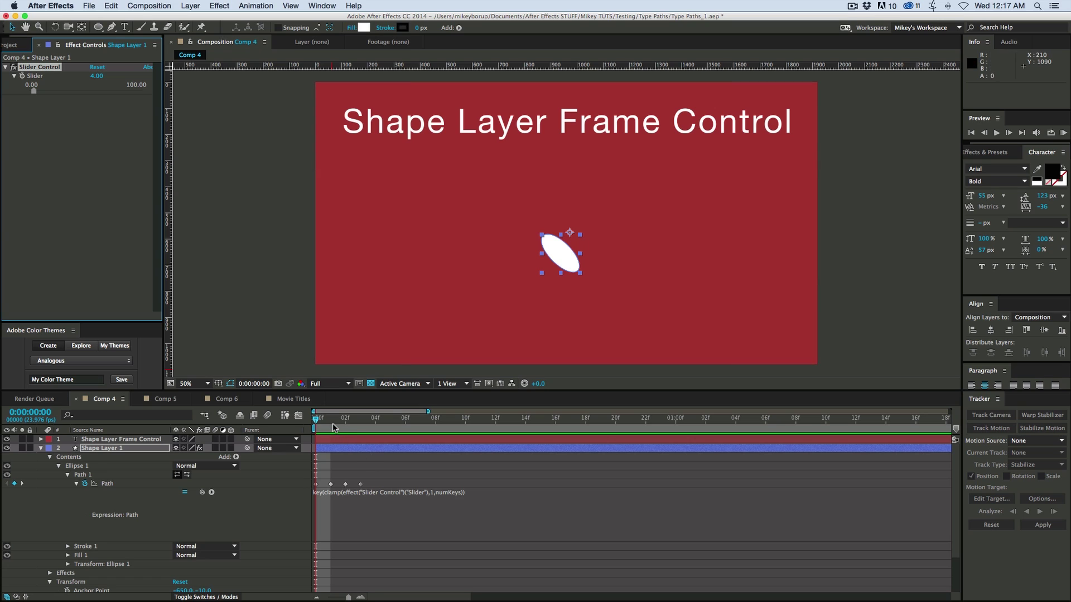
Play and stop the composition to check the small tilted oval holds.
click(545, 449)
key(space)
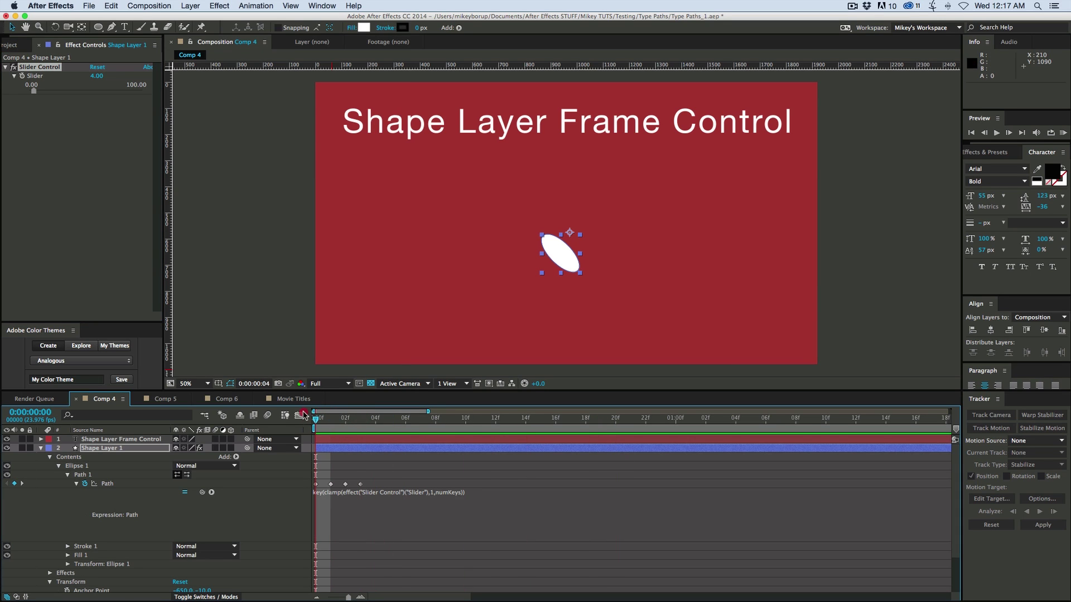
key(space)
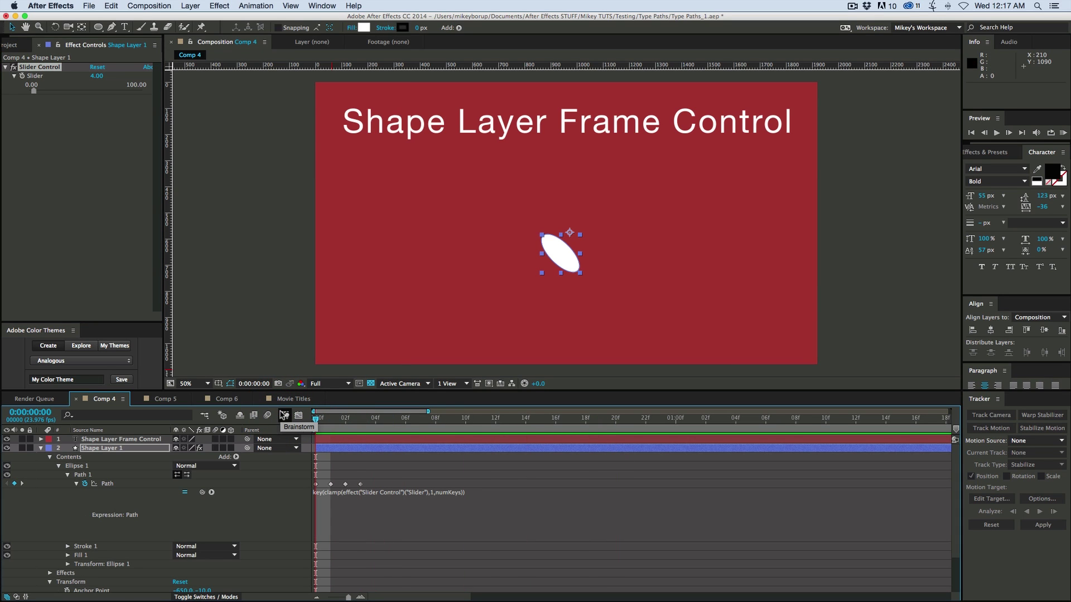